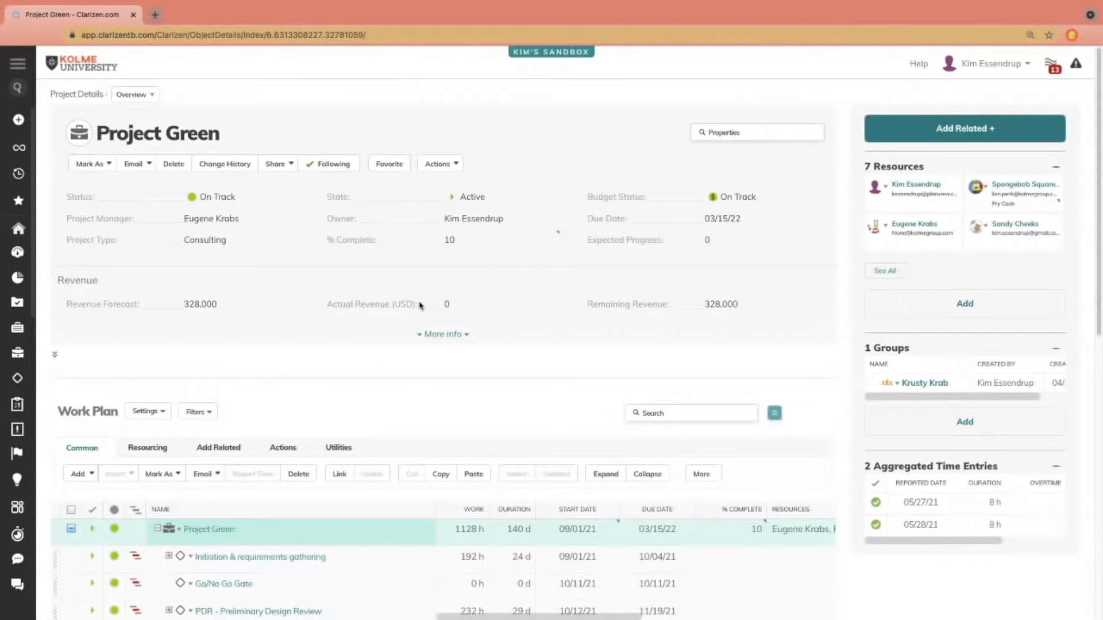
Step: Expand the Development milestone and its System development task in the work plan
scroll(281, 281, "down", 6)
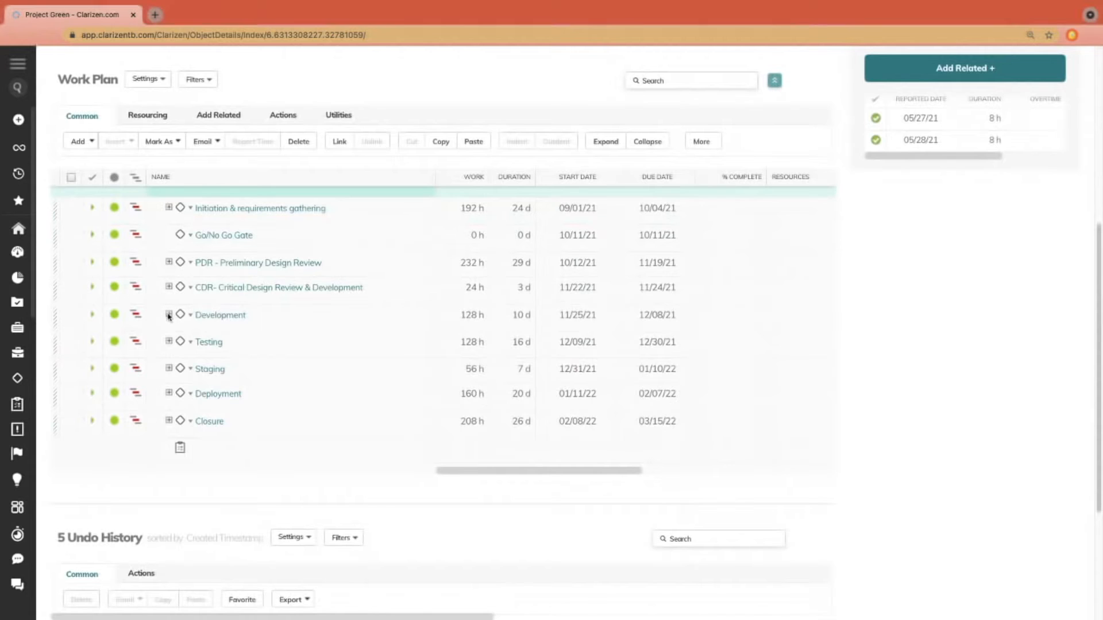
left_click(169, 314)
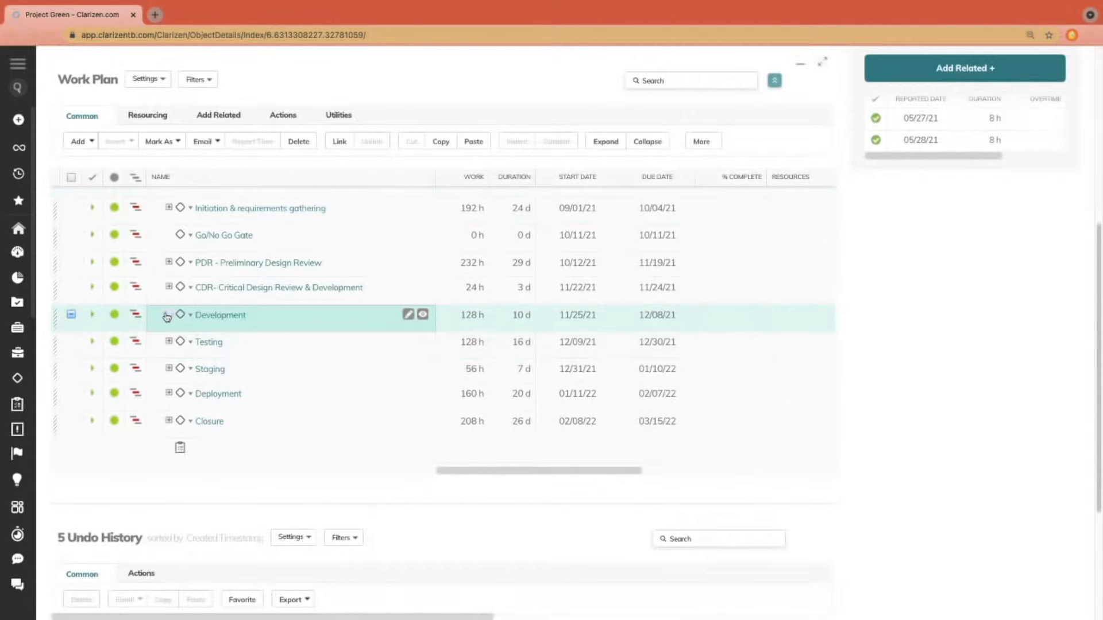
left_click(180, 343)
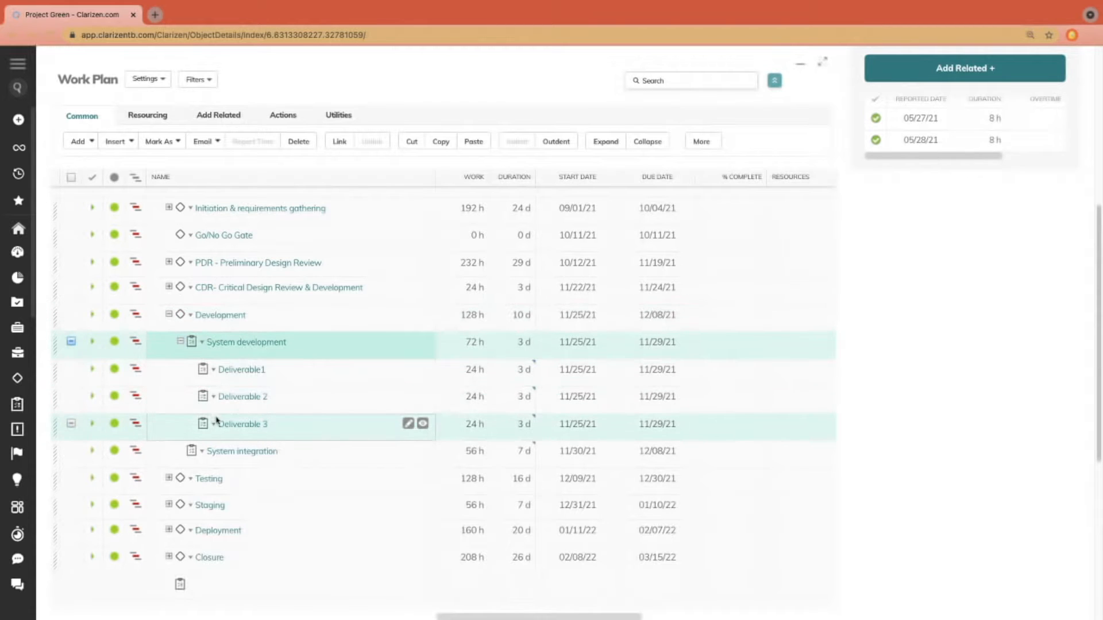
Step: Set the duration of Deliverable1 under System development to 4 days
left_click(515, 369)
left_click(517, 369)
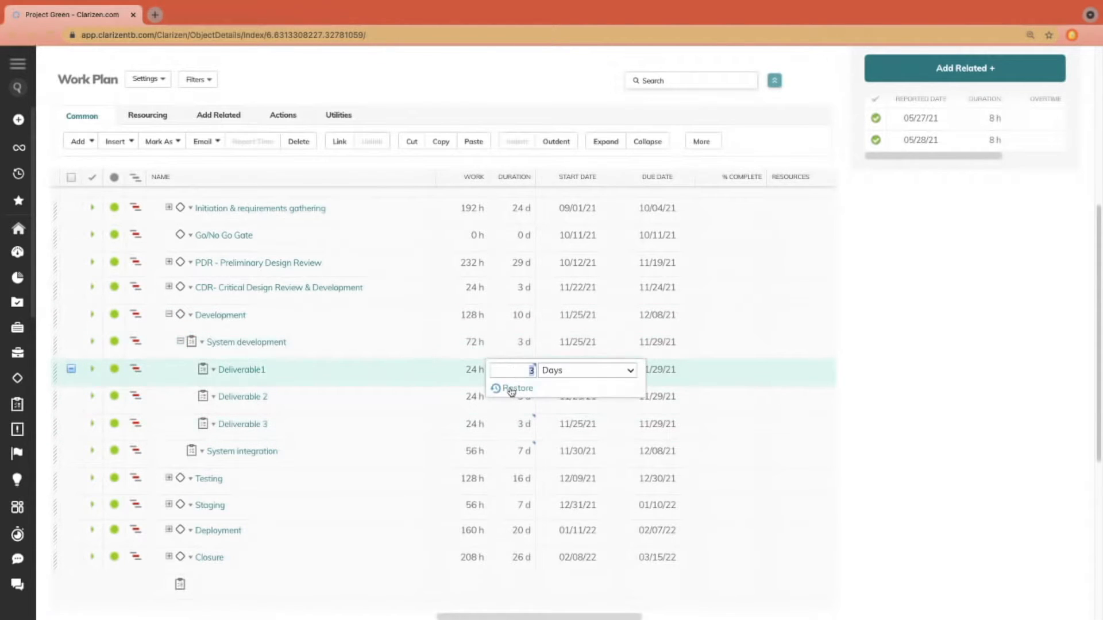
type("4")
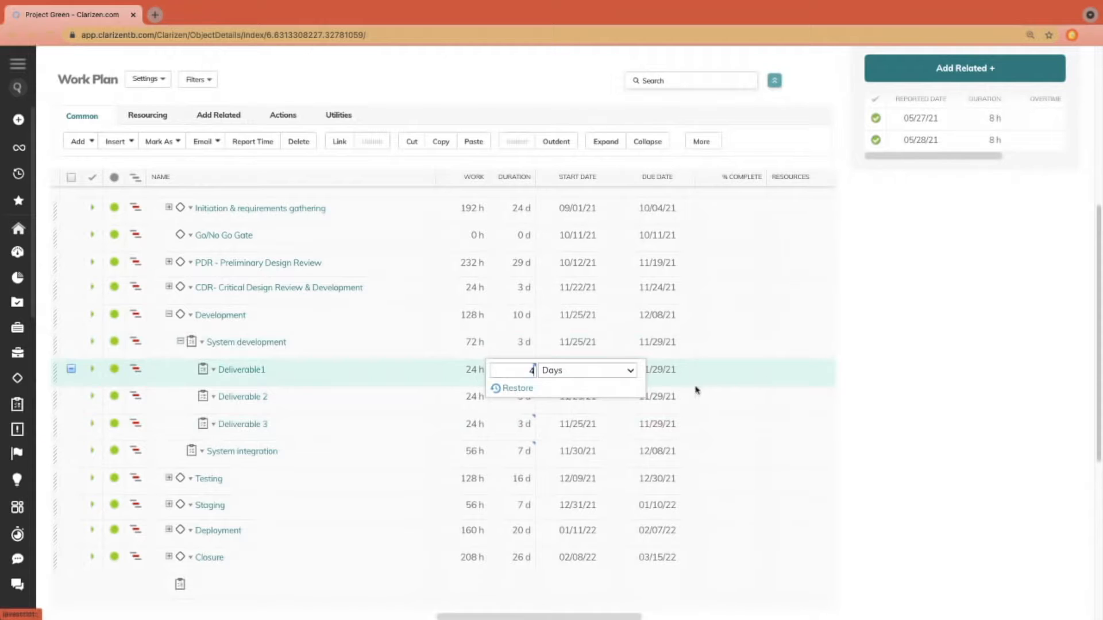
key("Return")
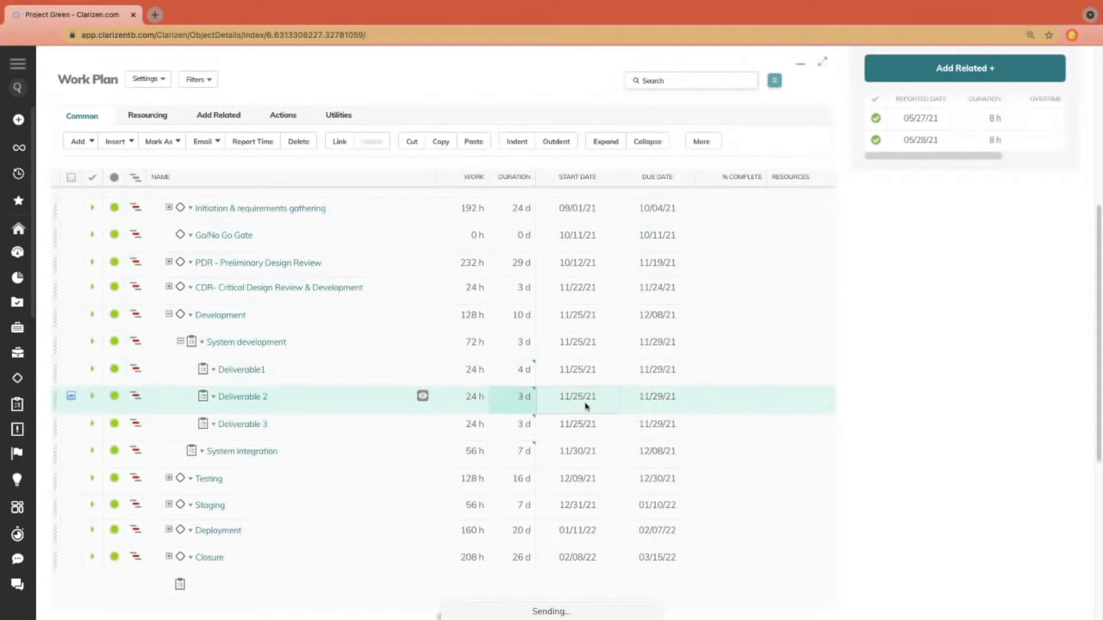
Step: Set the duration of Deliverable 3 under System development to 5 days
left_click(514, 434)
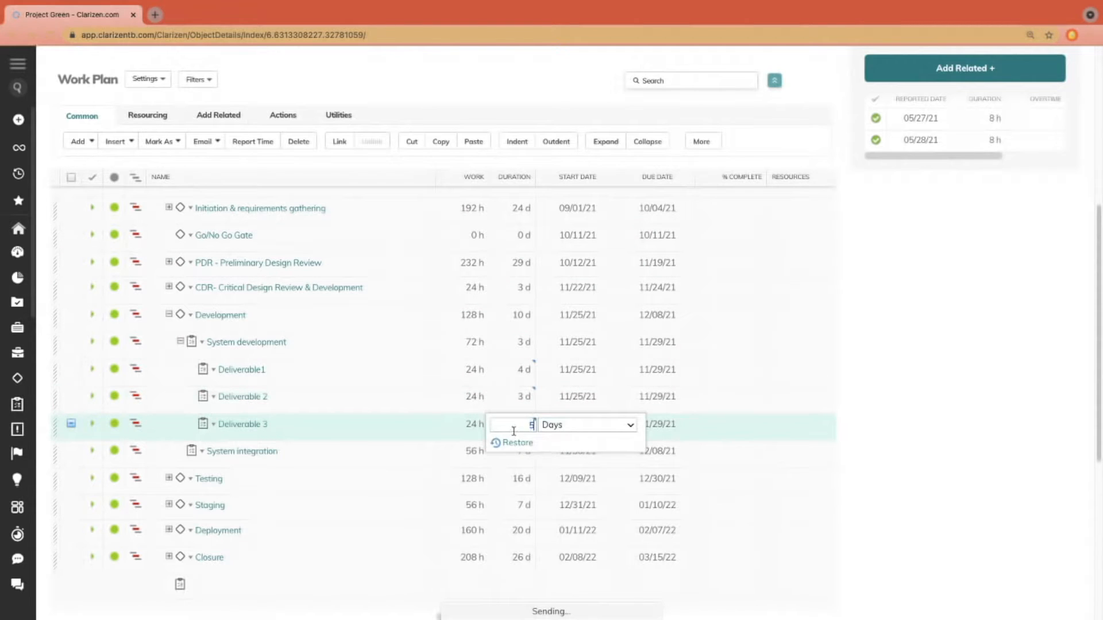
type("5")
key("Return")
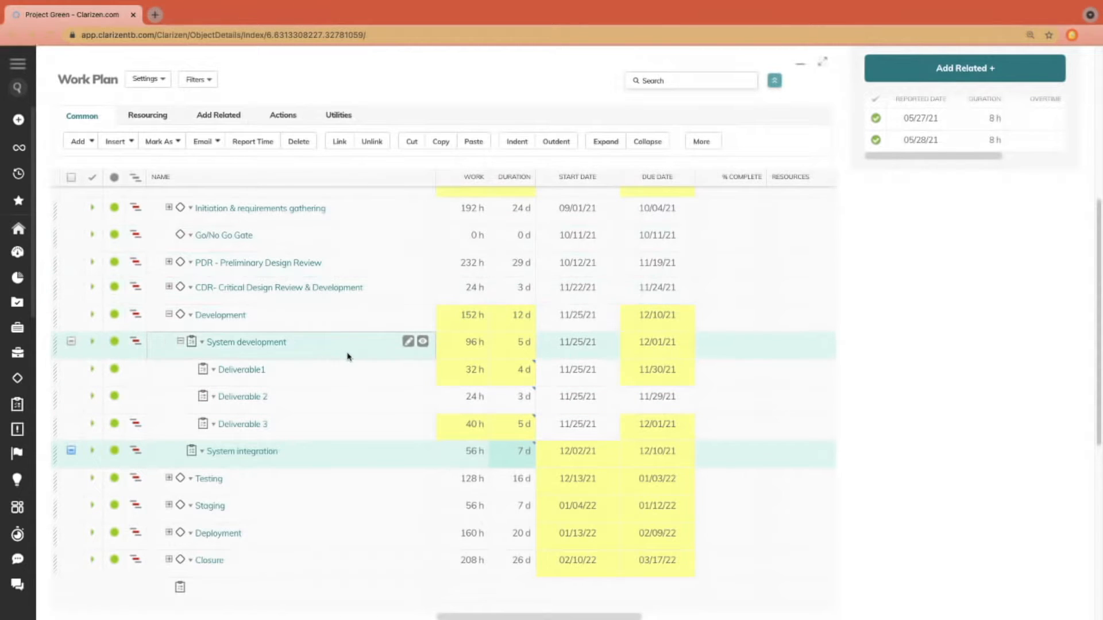
Step: Roll back Deliverable 3 to a duration of 3 days using its latest Undo History entry, and dismiss the notification
scroll(347, 357, "down", 10)
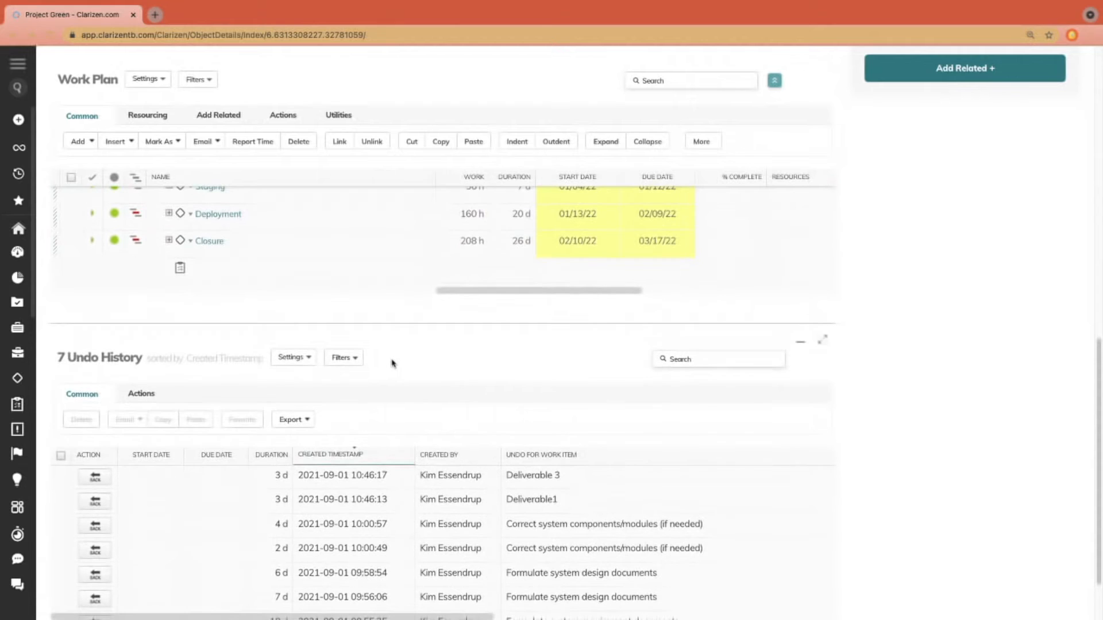
scroll(393, 363, "down", 3)
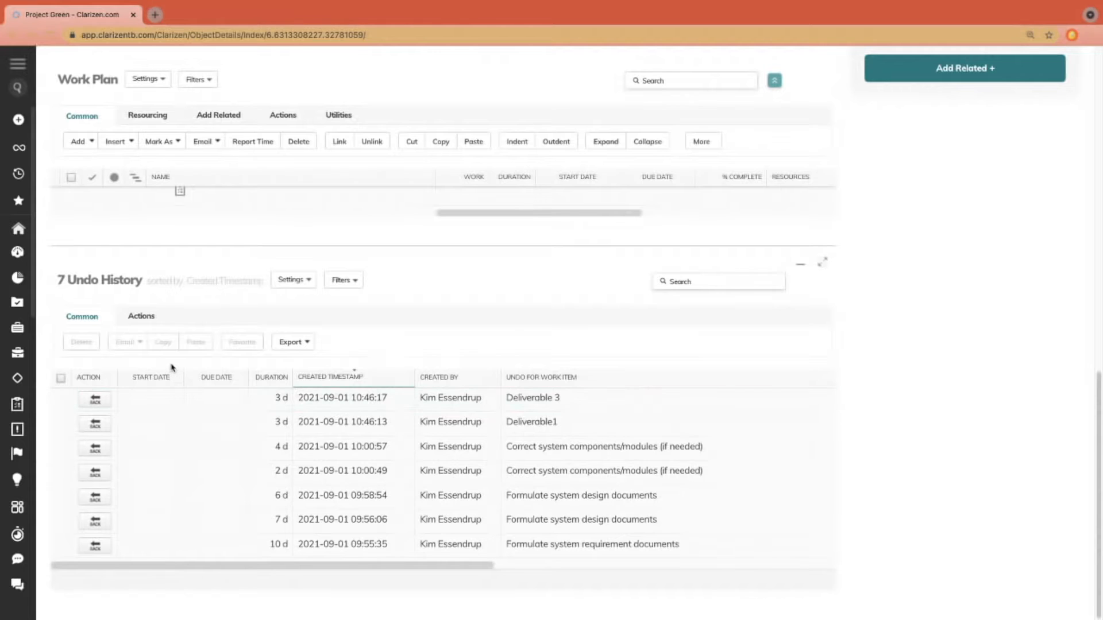
scroll(197, 497, "down", 5)
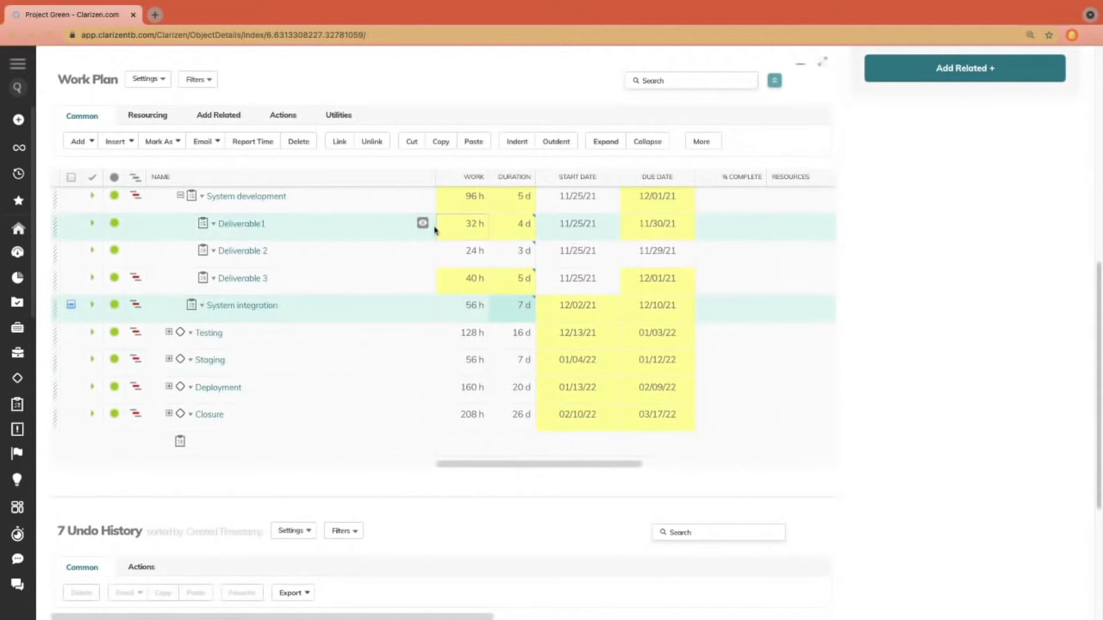
scroll(399, 254, "up", 2)
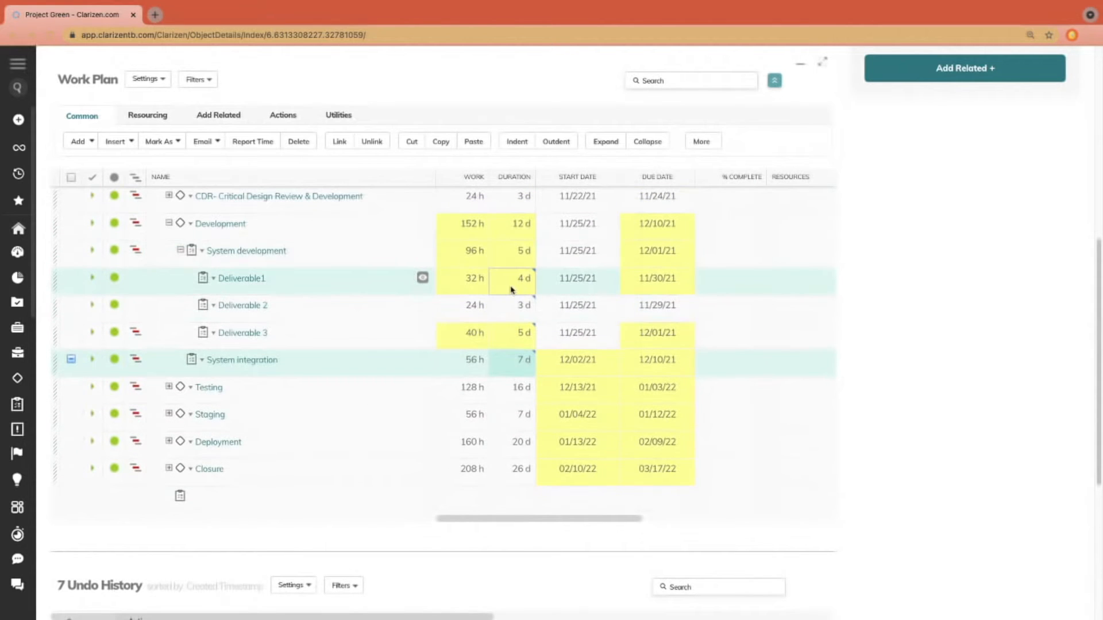
scroll(320, 434, "down", 5)
scroll(321, 433, "down", 1)
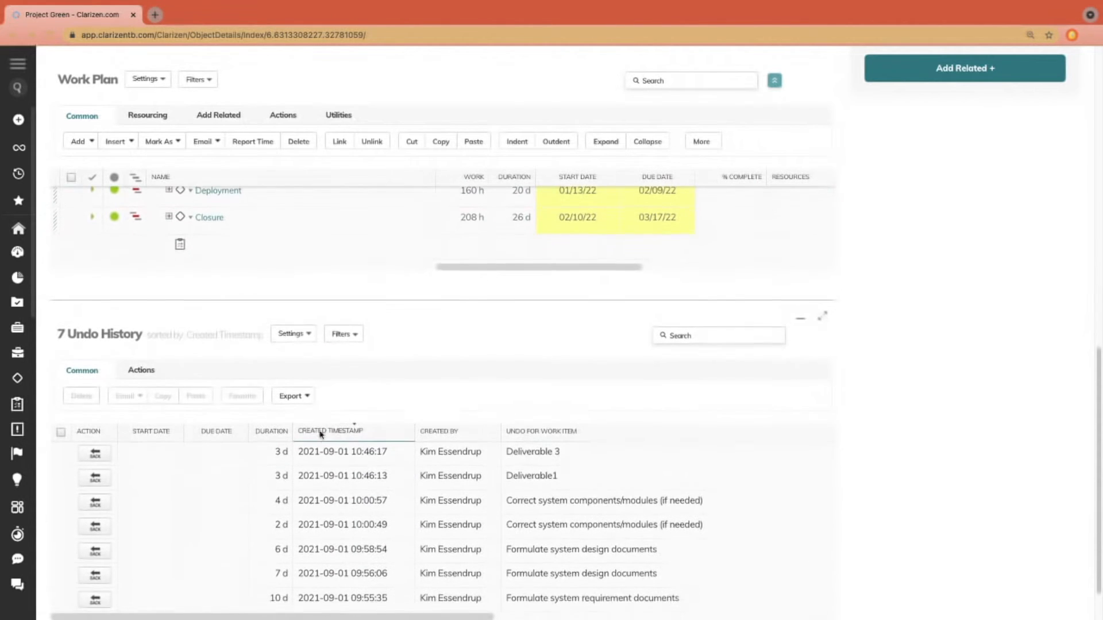
left_click(96, 454)
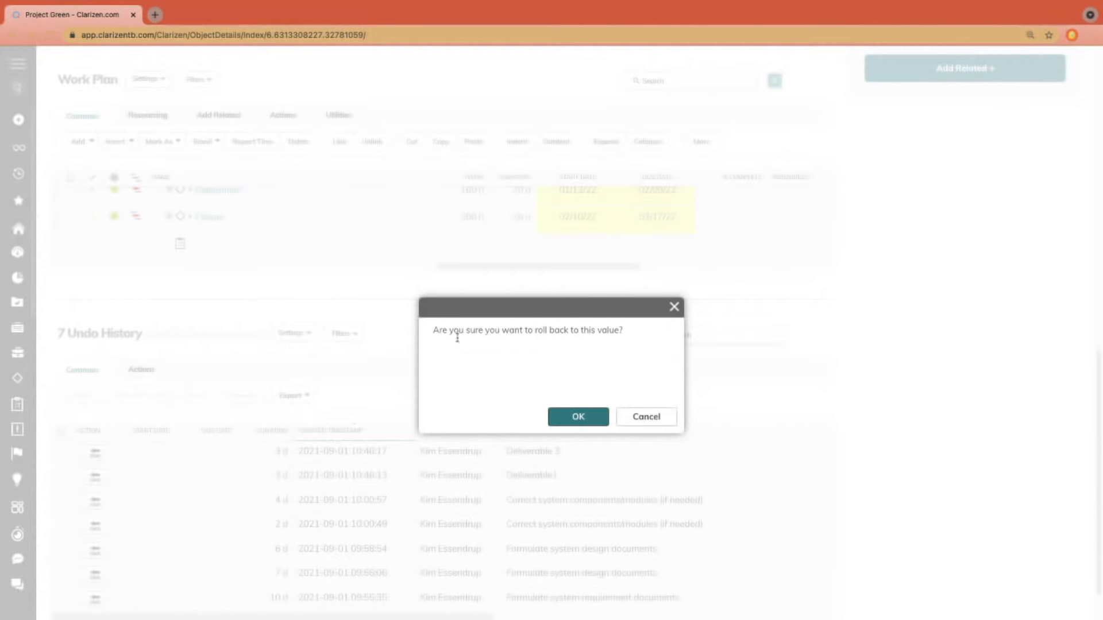
left_click(576, 417)
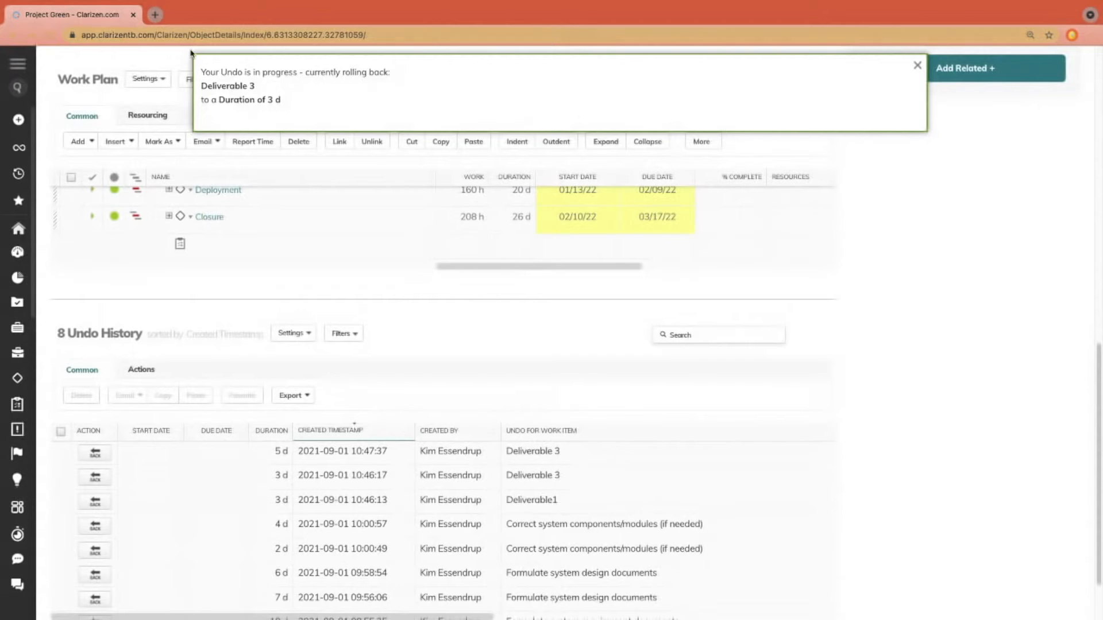
left_click_drag(202, 88, 276, 91)
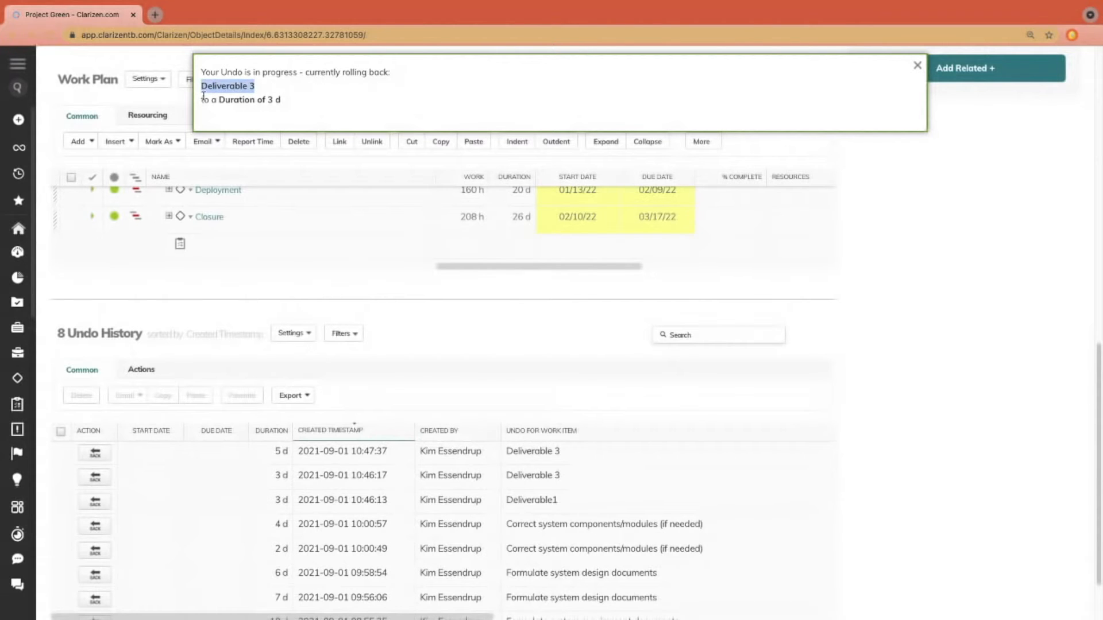
left_click_drag(200, 102, 284, 101)
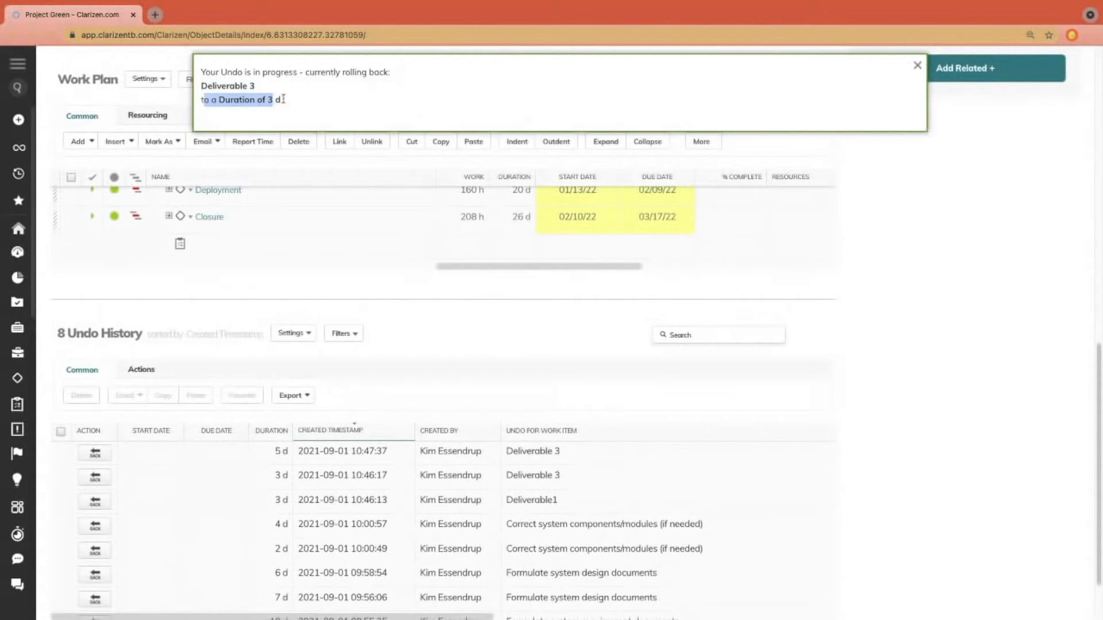
left_click(917, 65)
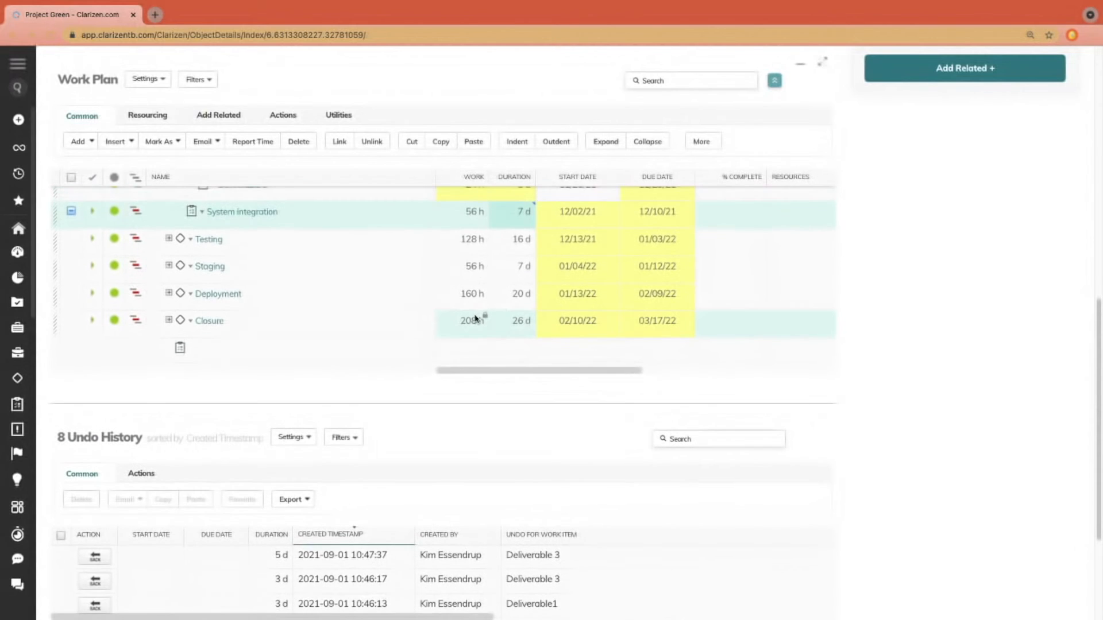
Step: Change the start date of Deliverable 3 in the work plan to 11/26/21
scroll(475, 320, "up", 2)
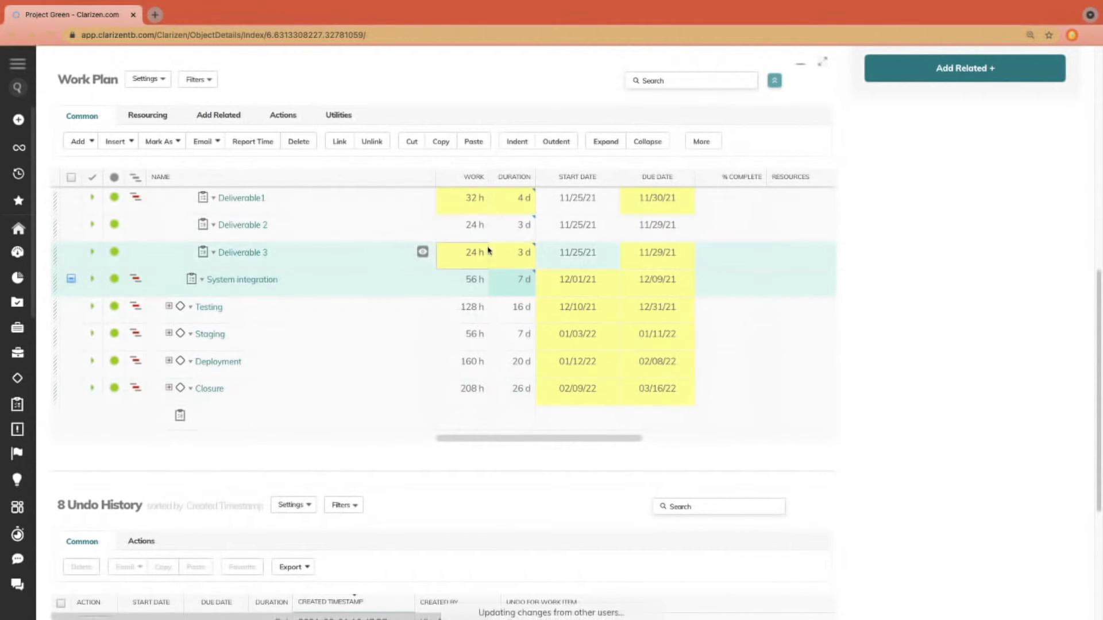
scroll(382, 431, "down", 5)
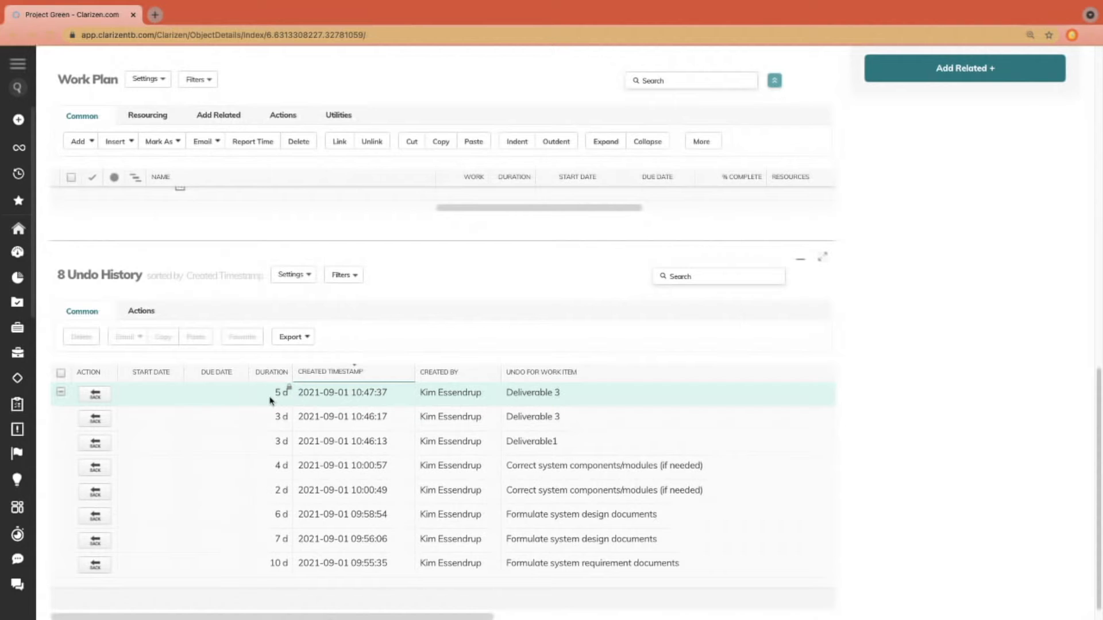
scroll(270, 401, "up", 5)
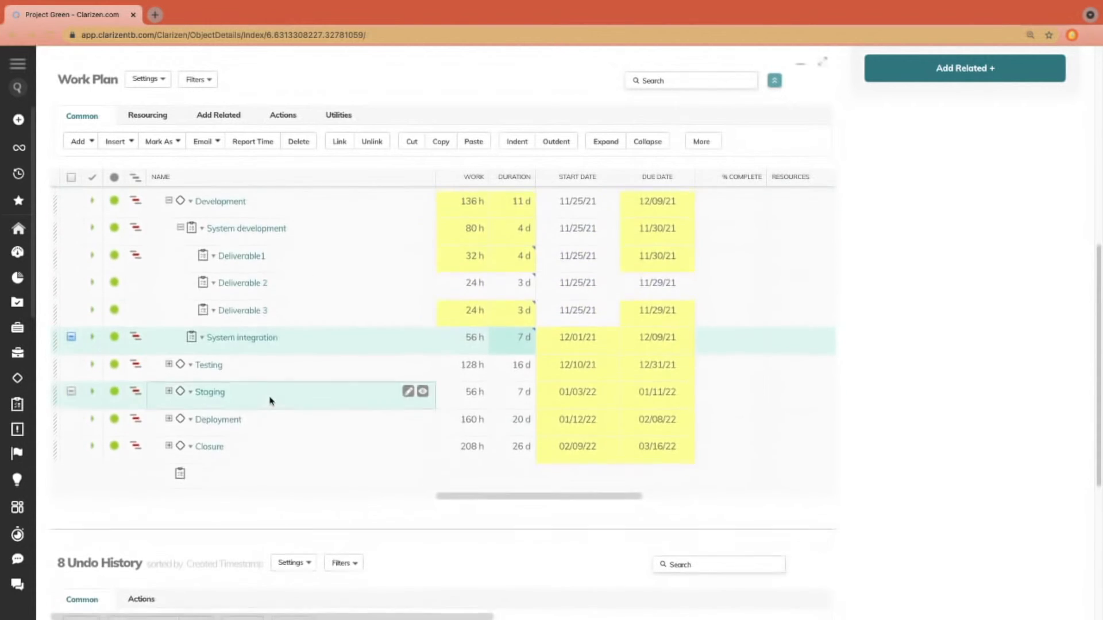
scroll(270, 400, "down", 5)
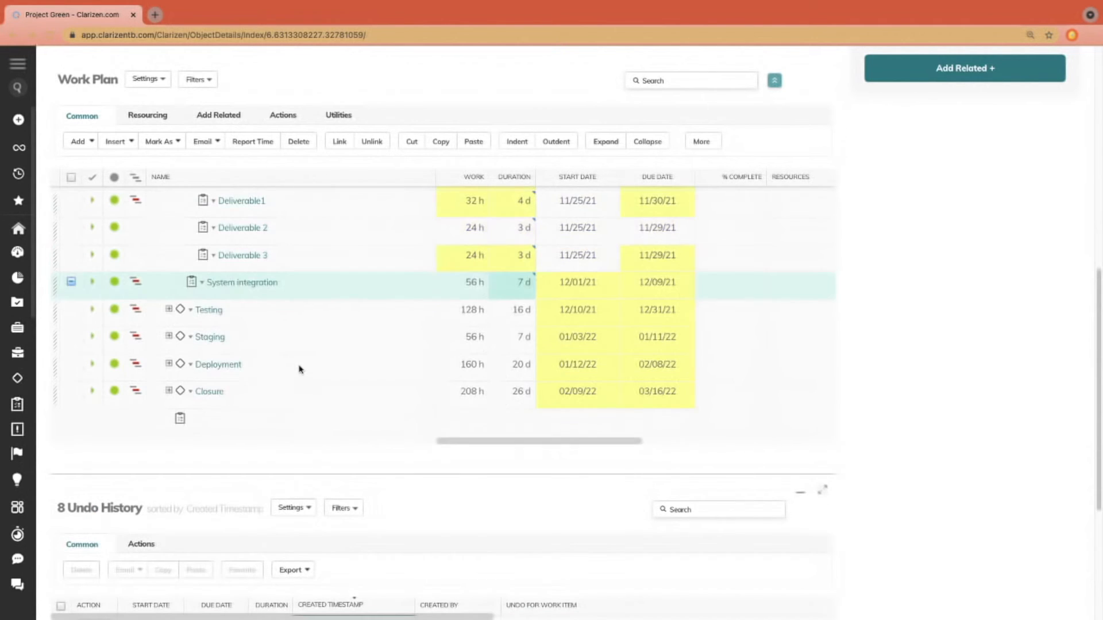
left_click(591, 257)
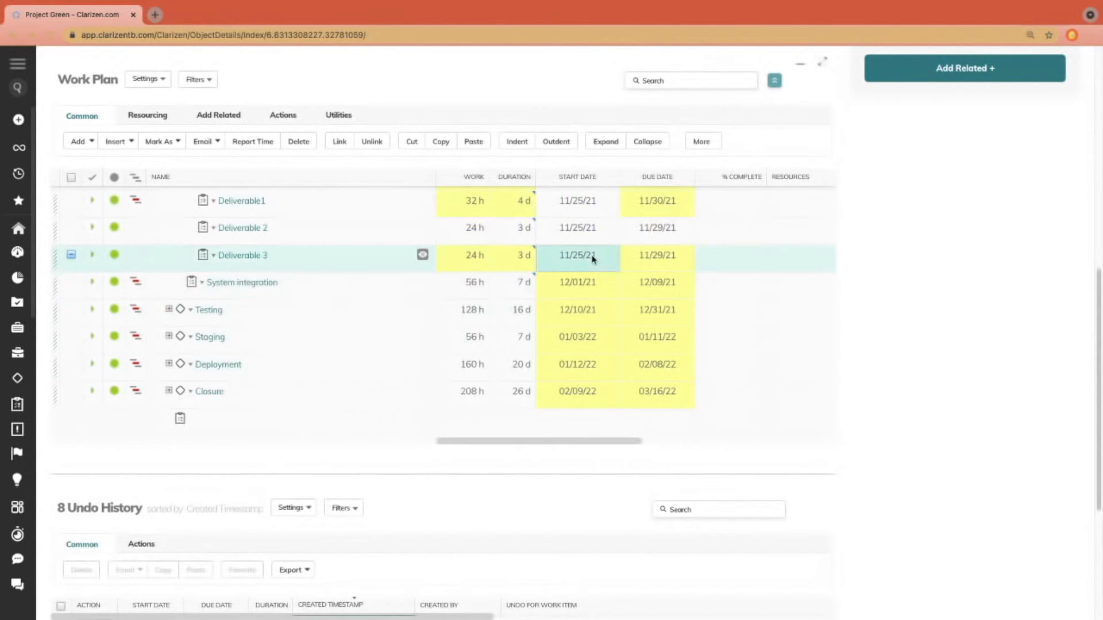
left_click(631, 368)
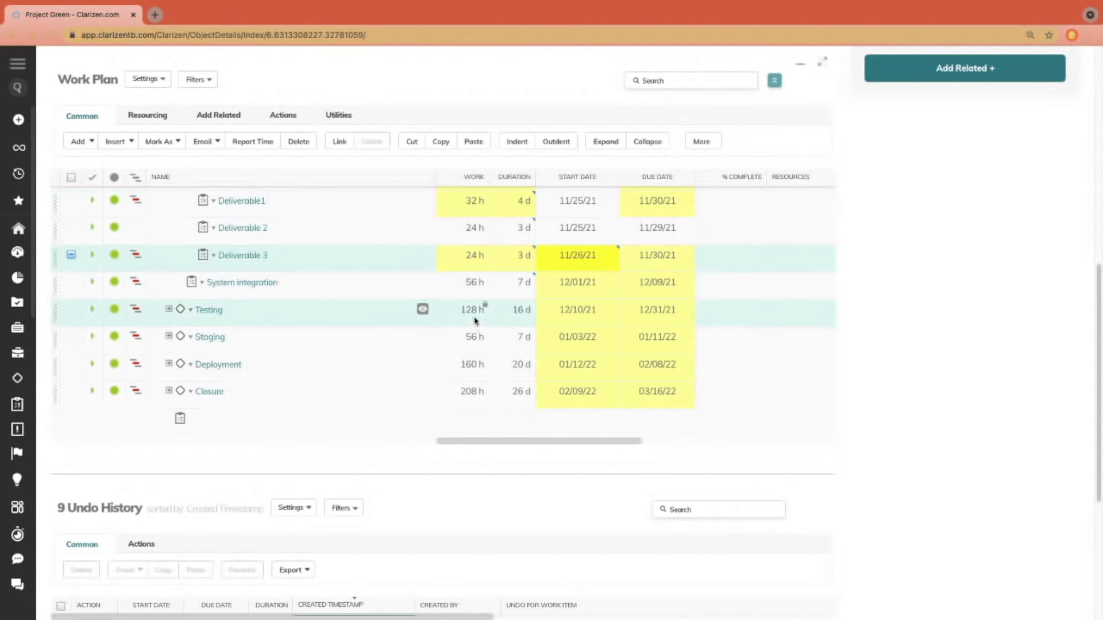
Step: Roll back Deliverable 3 to the 11/25/21 start date using its latest Undo History entry, and reload the project page
scroll(386, 369, "down", 4)
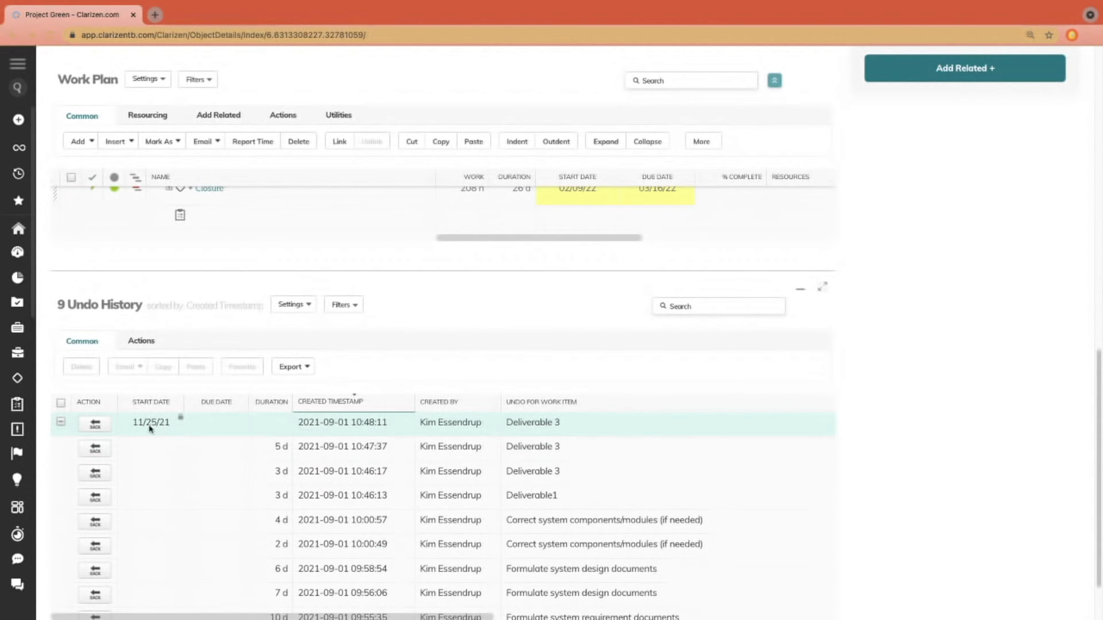
left_click(93, 425)
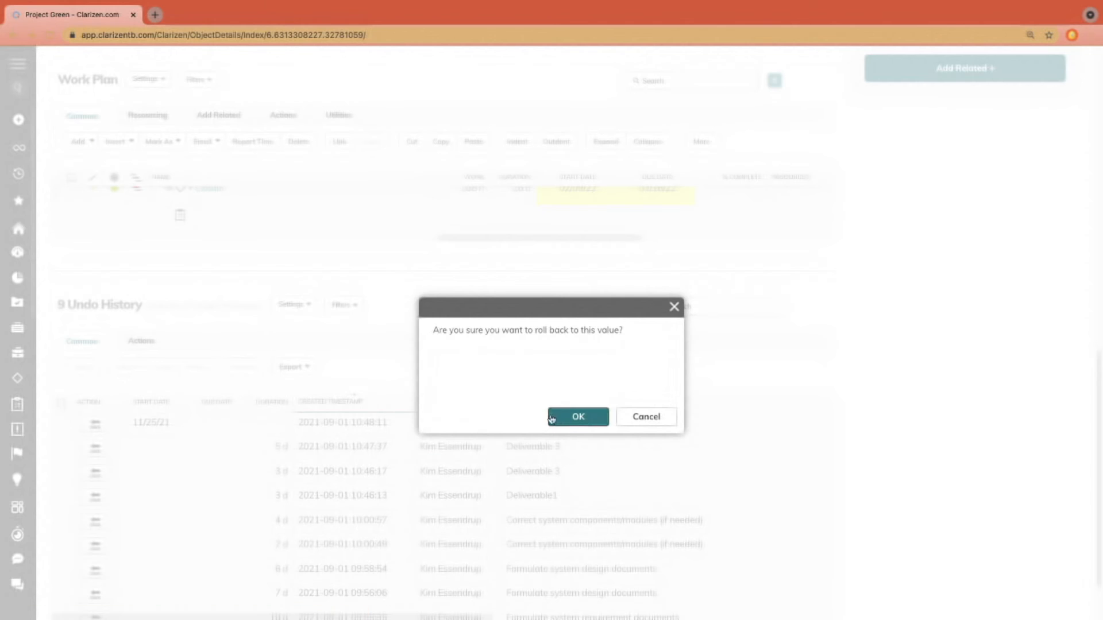
left_click(578, 416)
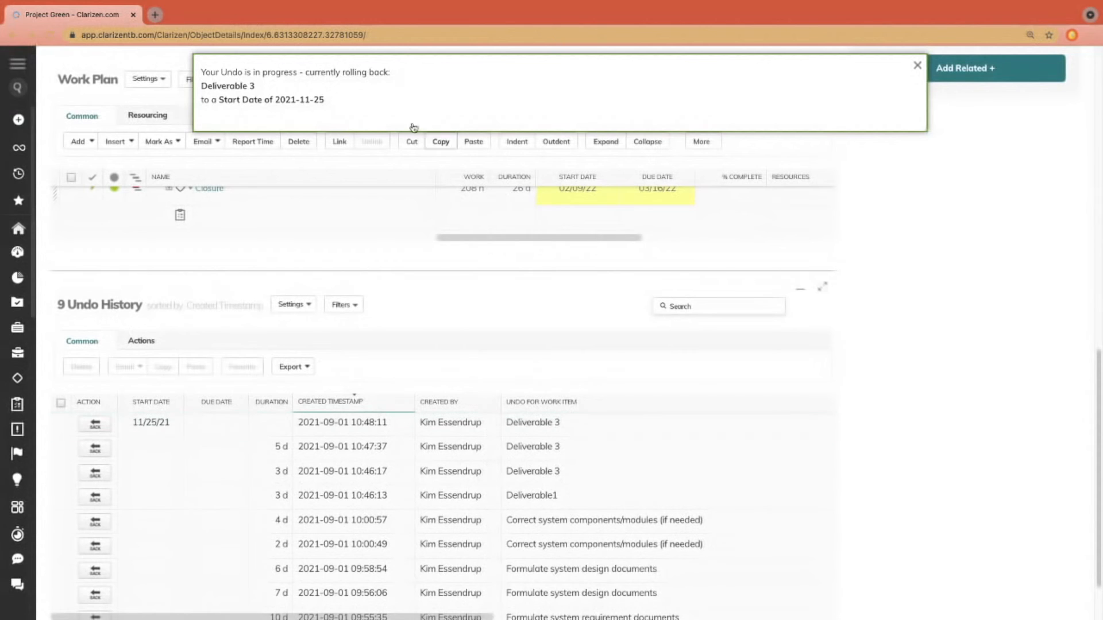
left_click_drag(326, 102, 315, 102)
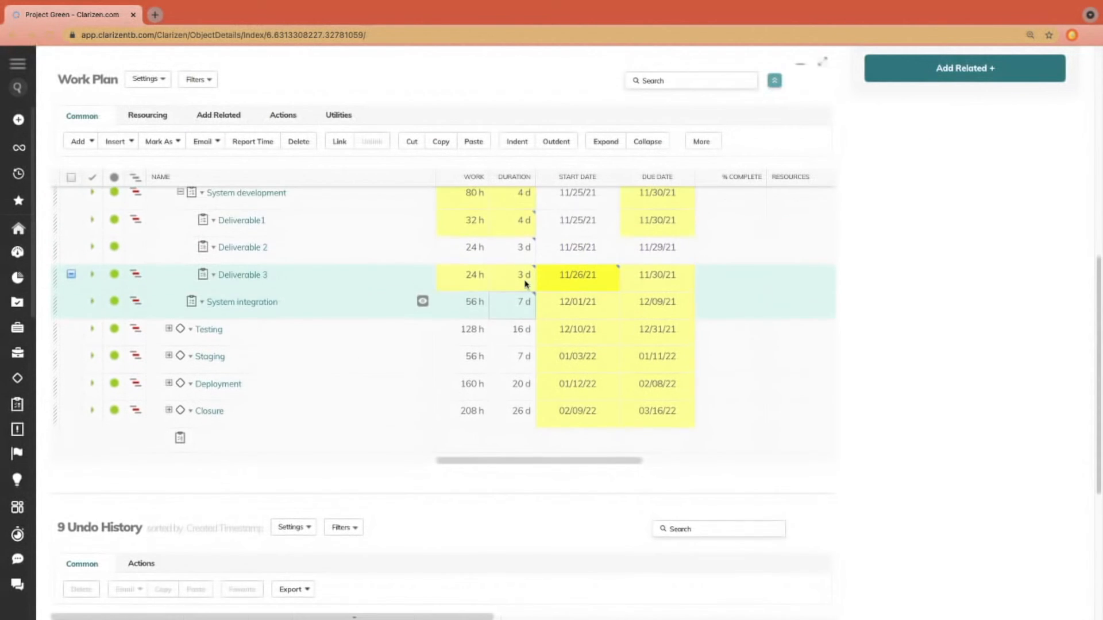
left_click(53, 38)
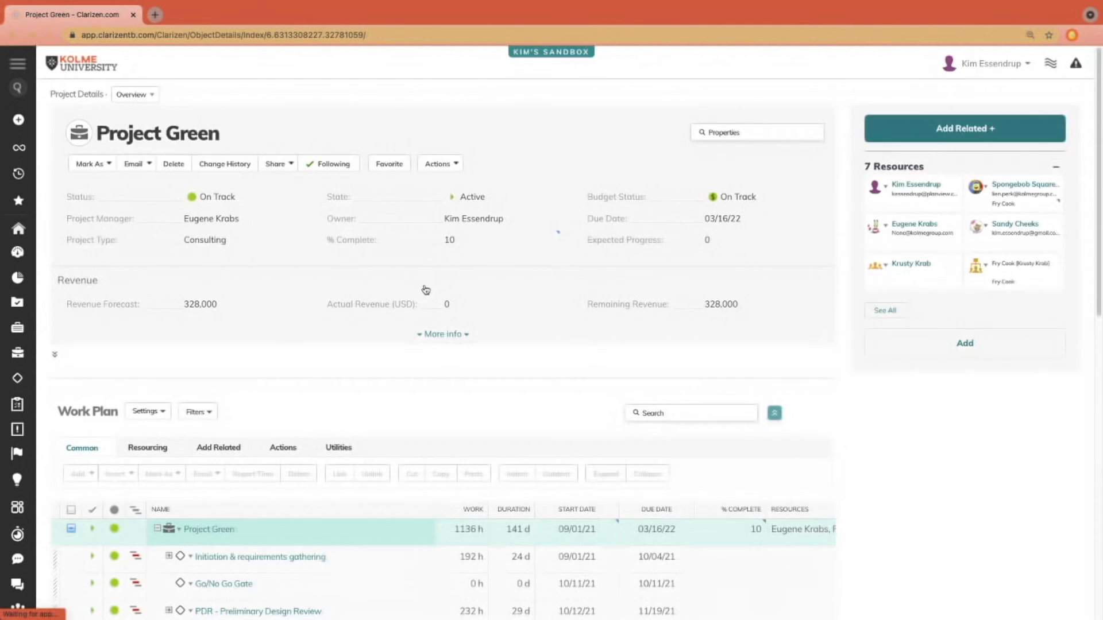
Step: Check Deliverable 3's dates in the work plan and the newest entries in the Undo History
scroll(426, 288, "down", 10)
scroll(425, 287, "up", 1)
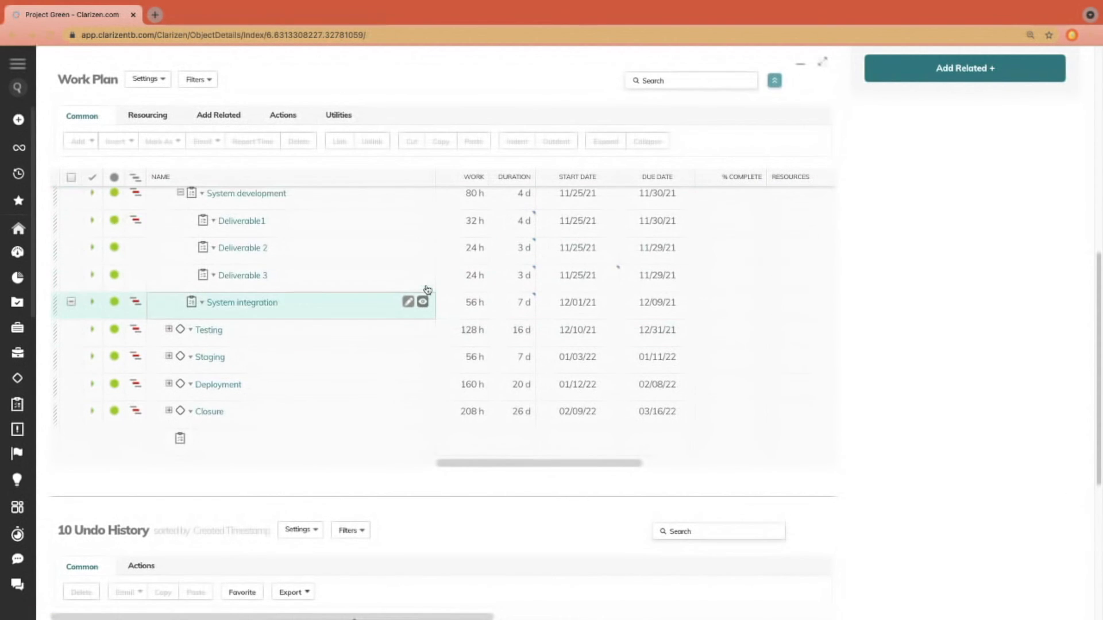
left_click(426, 287)
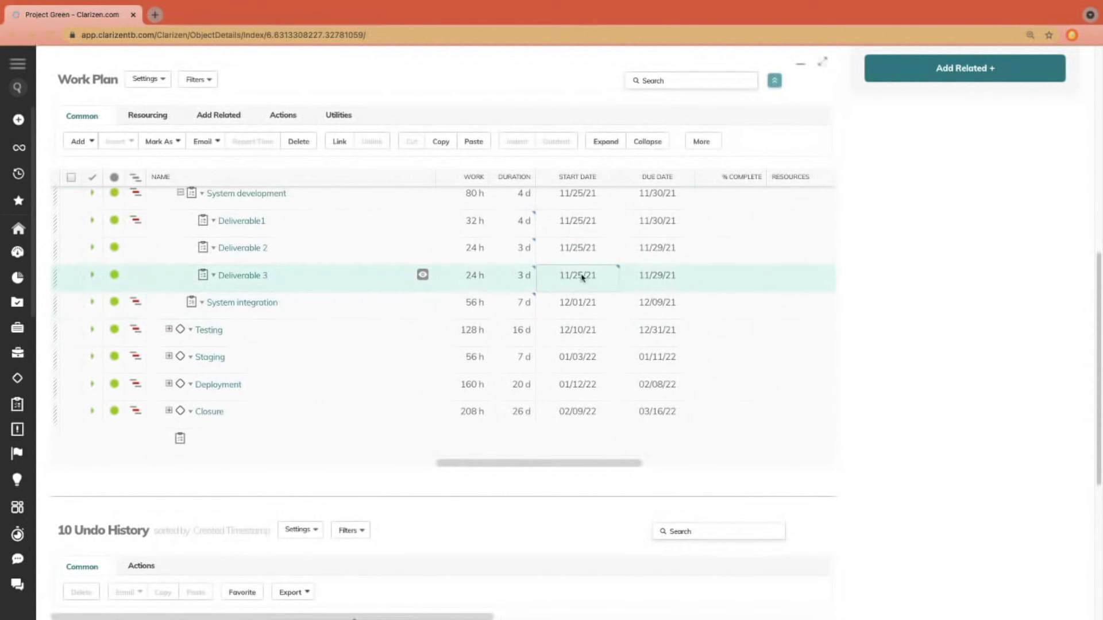
scroll(227, 311, "down", 2)
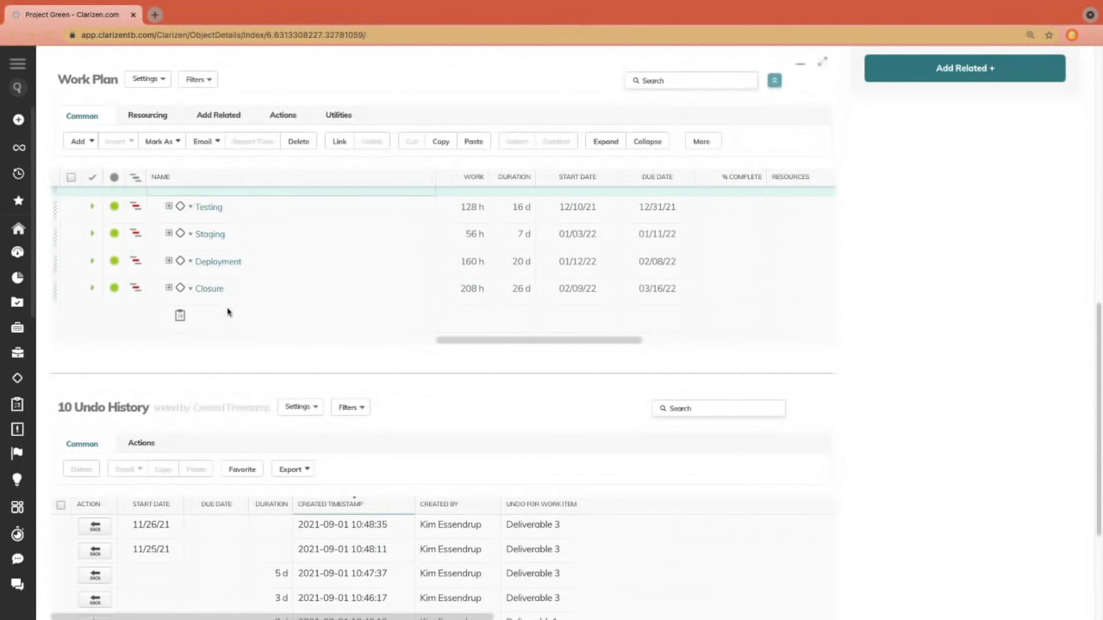
Step: Expand the PDR - Preliminary Design Review milestone in the work plan
scroll(227, 311, "up", 2)
scroll(227, 312, "up", 3)
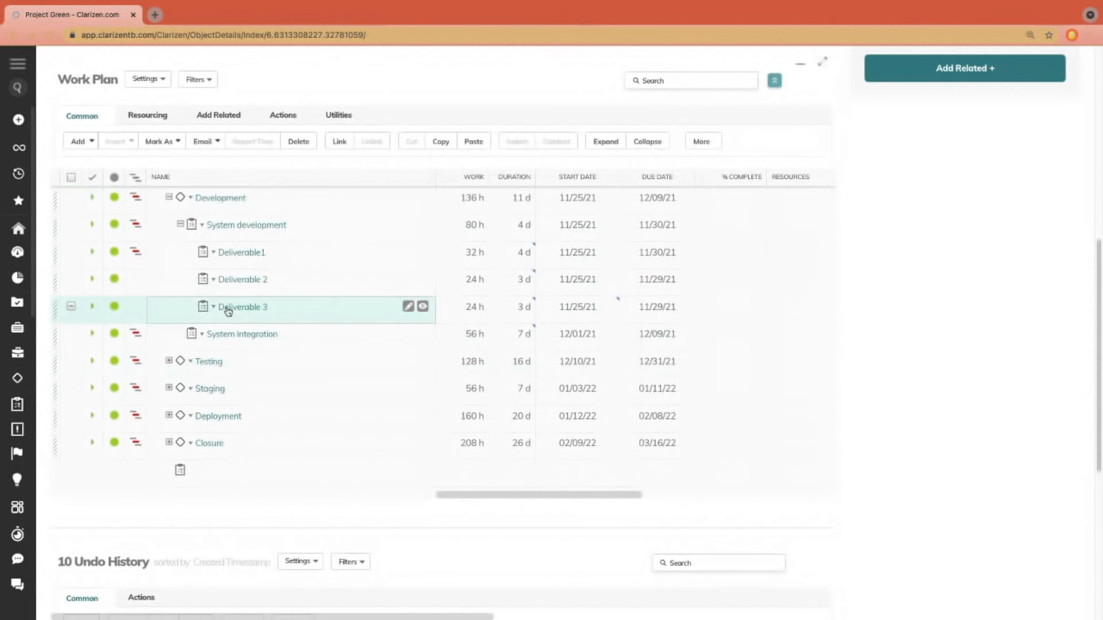
scroll(206, 263, "up", 1)
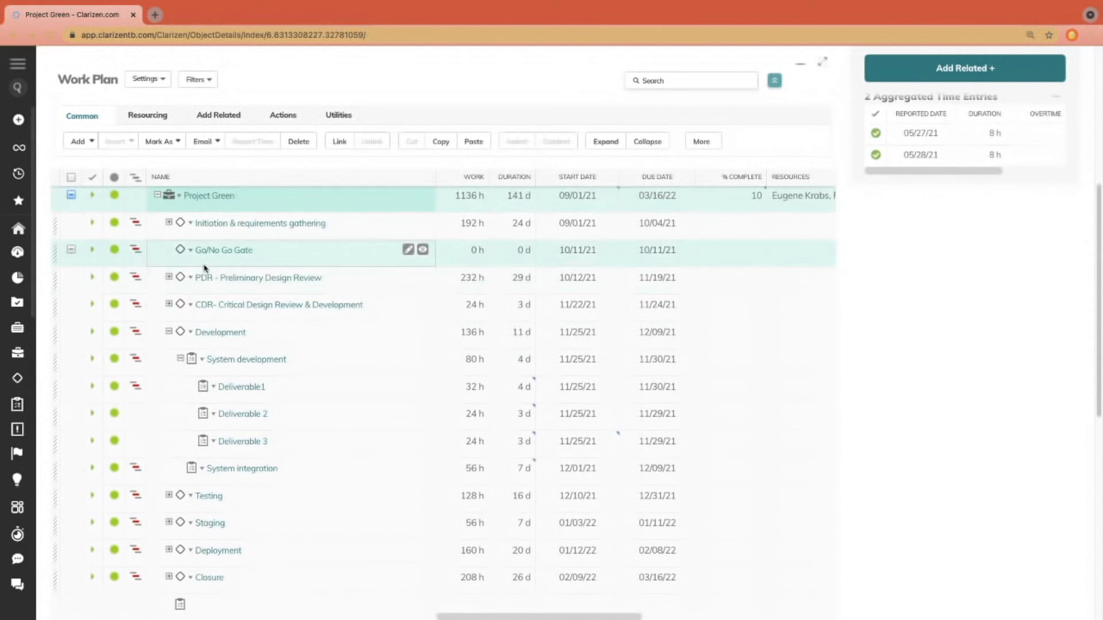
left_click(169, 279)
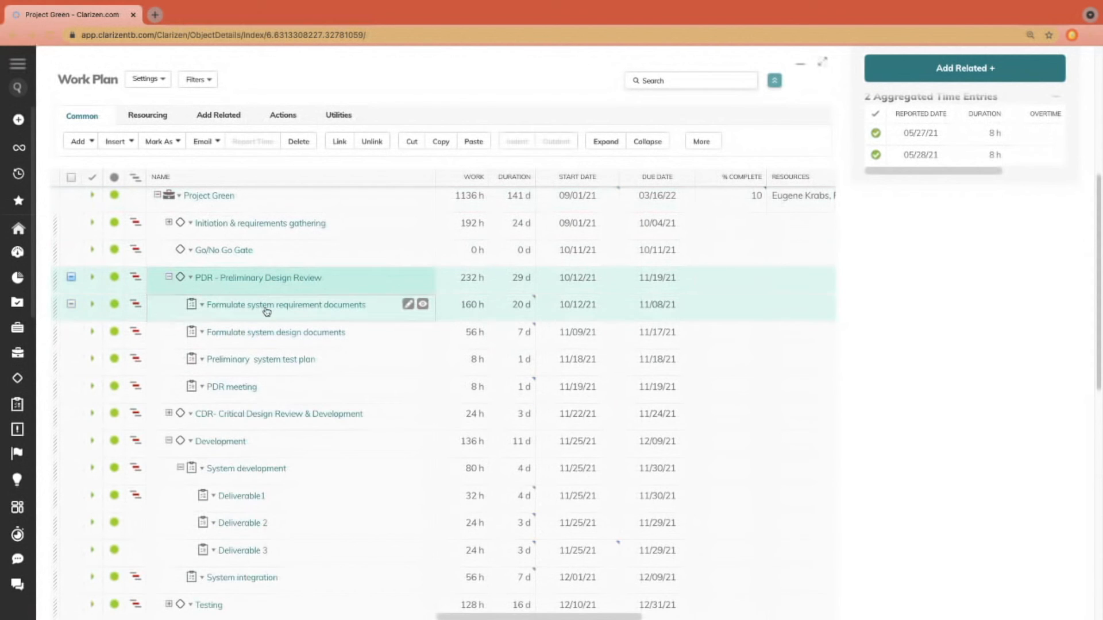
Step: Open the Formulate system requirement documents task in a separate browser tab and examine its Undo Record
right_click(265, 307)
left_click(294, 312)
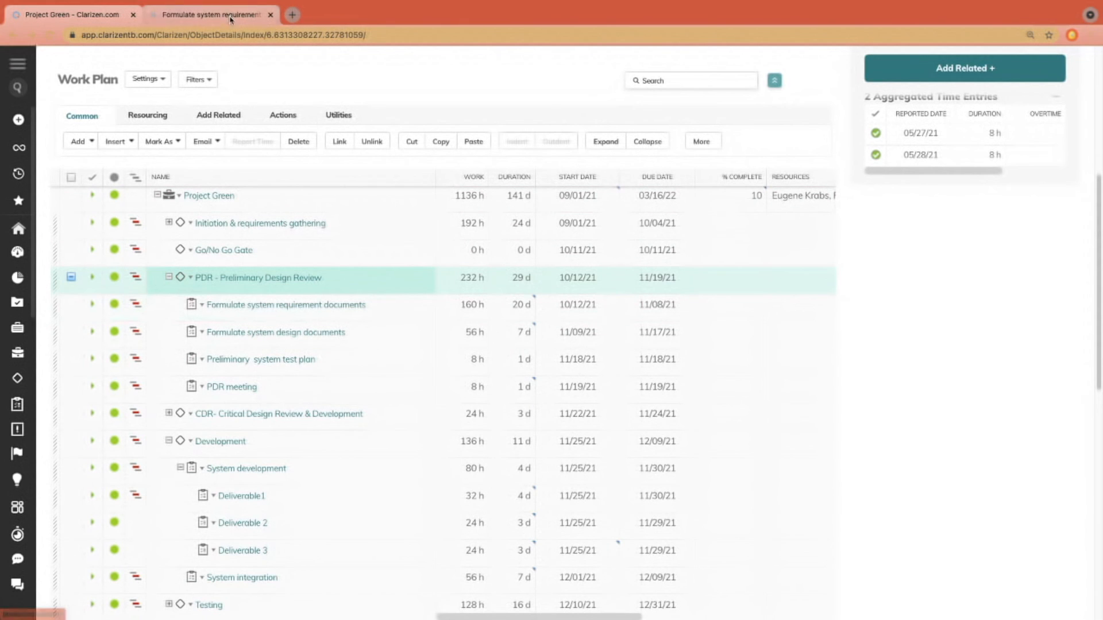
left_click(230, 15)
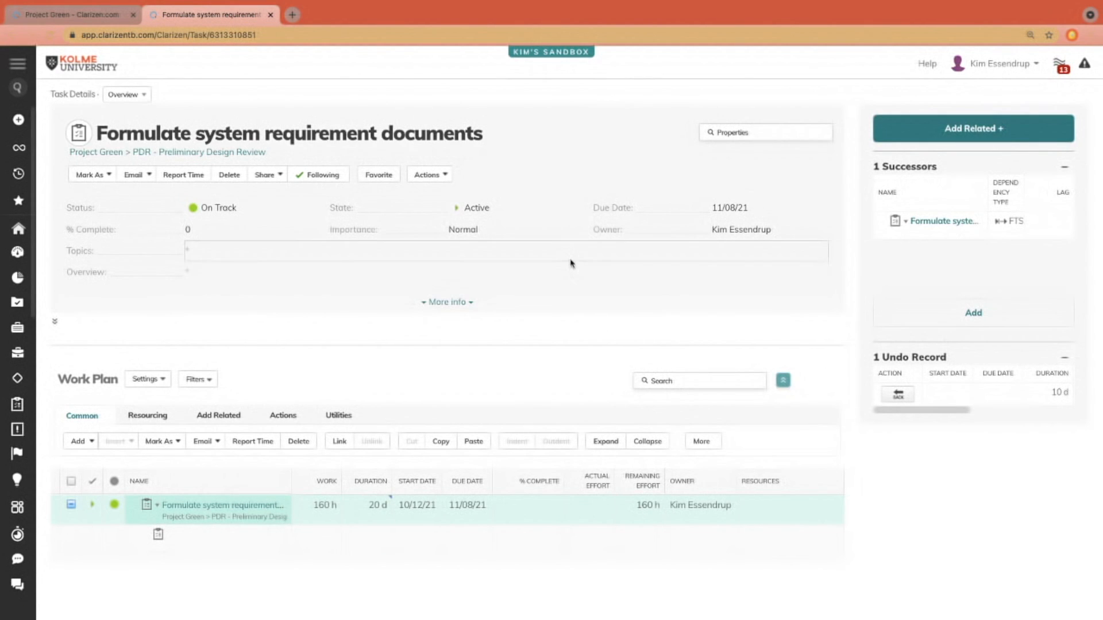
Step: Back on the Project Green page, collapse the PDR - Preliminary Design Review and Development milestones and bring the full Undo History into view
left_click(74, 13)
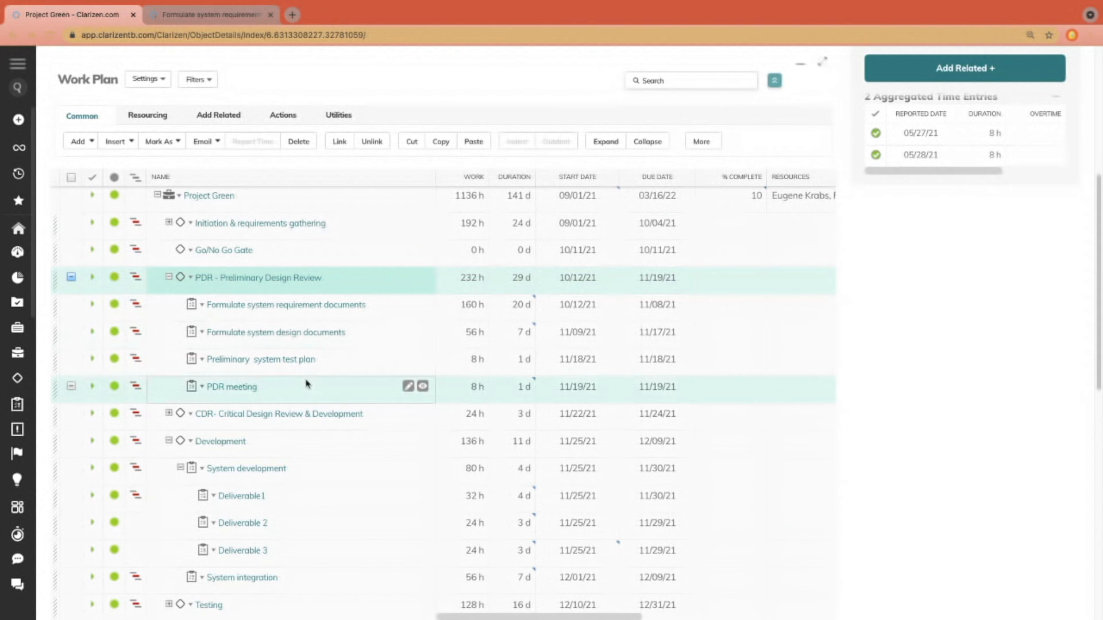
left_click(168, 278)
left_click(168, 331)
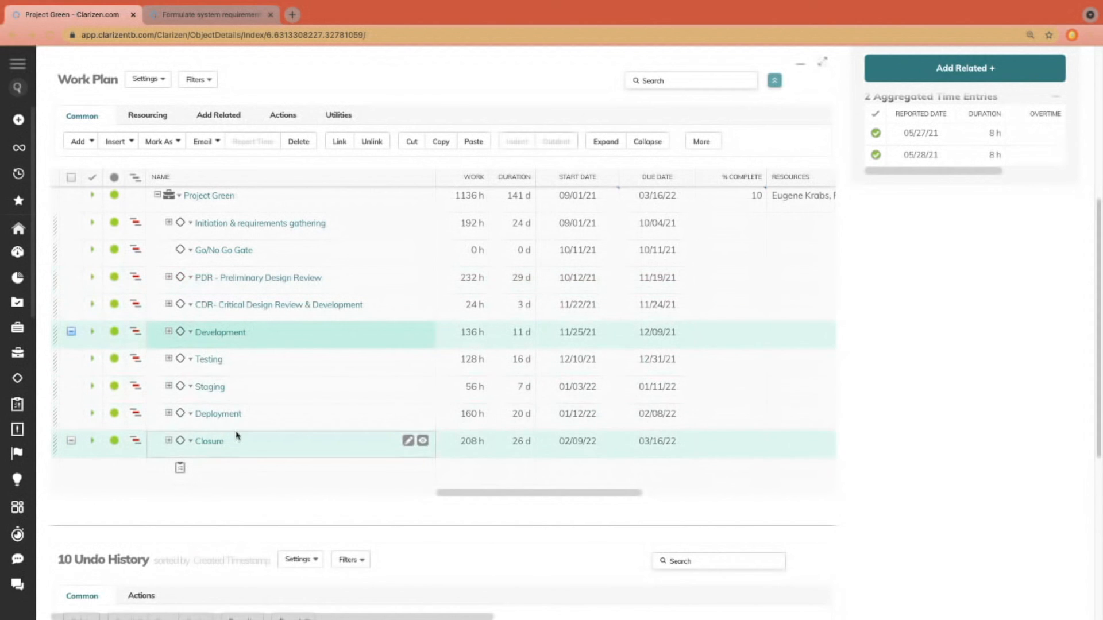
scroll(247, 435, "down", 3)
scroll(264, 434, "down", 2)
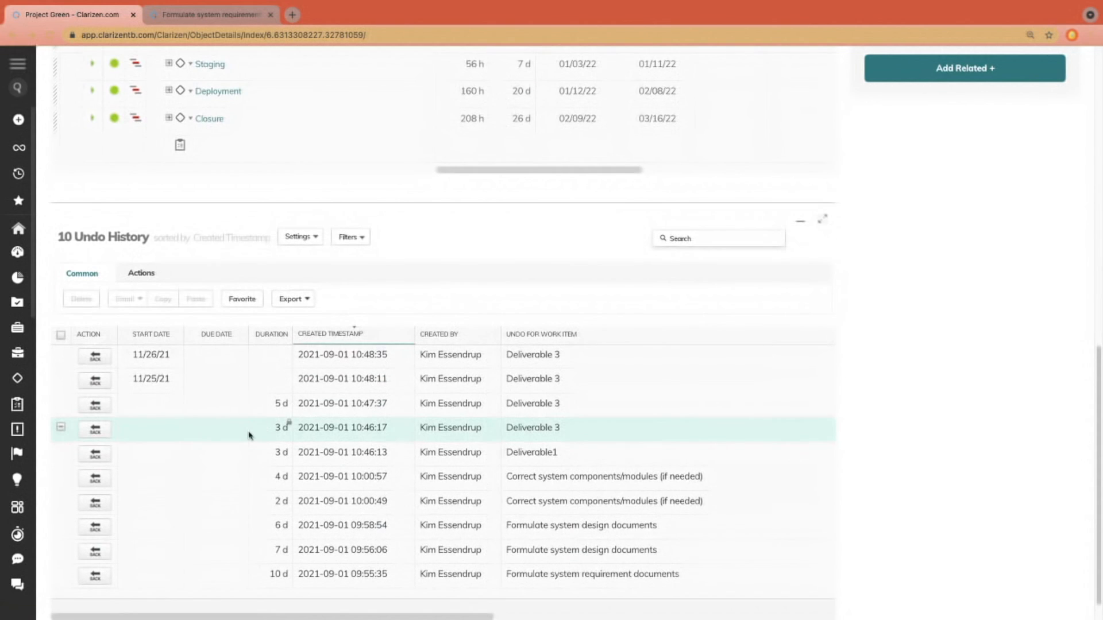
scroll(250, 436, "down", 1)
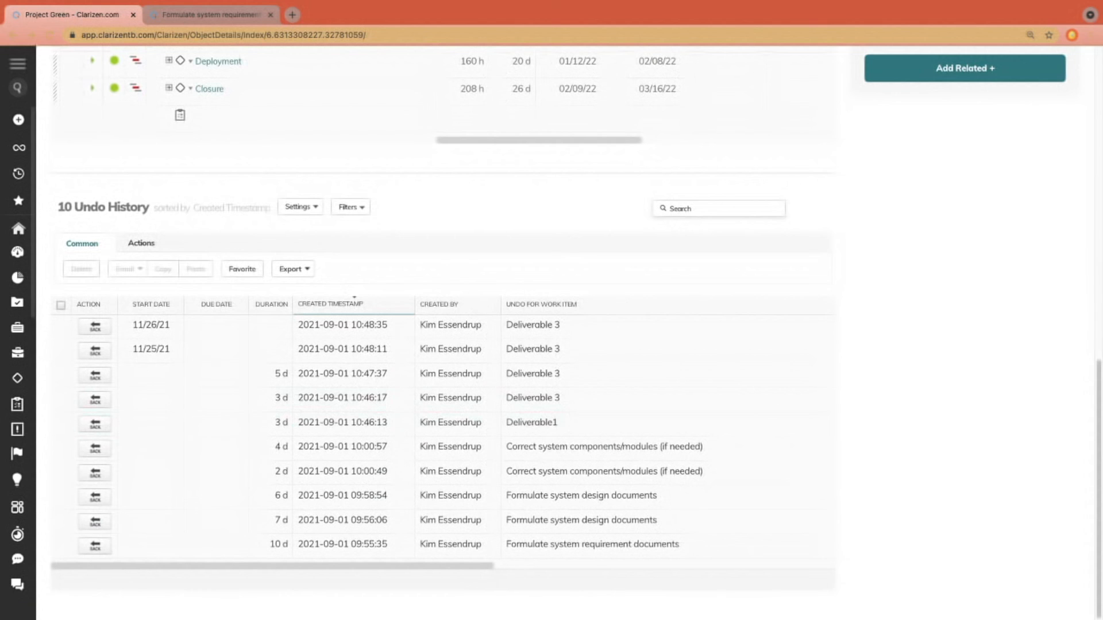